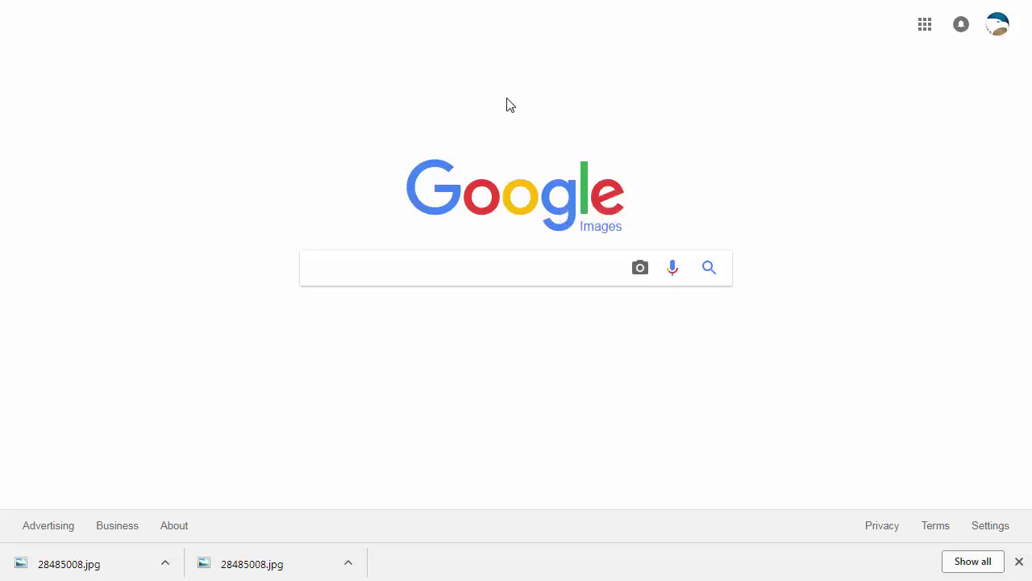
Step: Reverse-search the green leaf photo and browse its poison ivy results and similar leaf images
{"action": "left_click", "coordinate": [640, 270]}
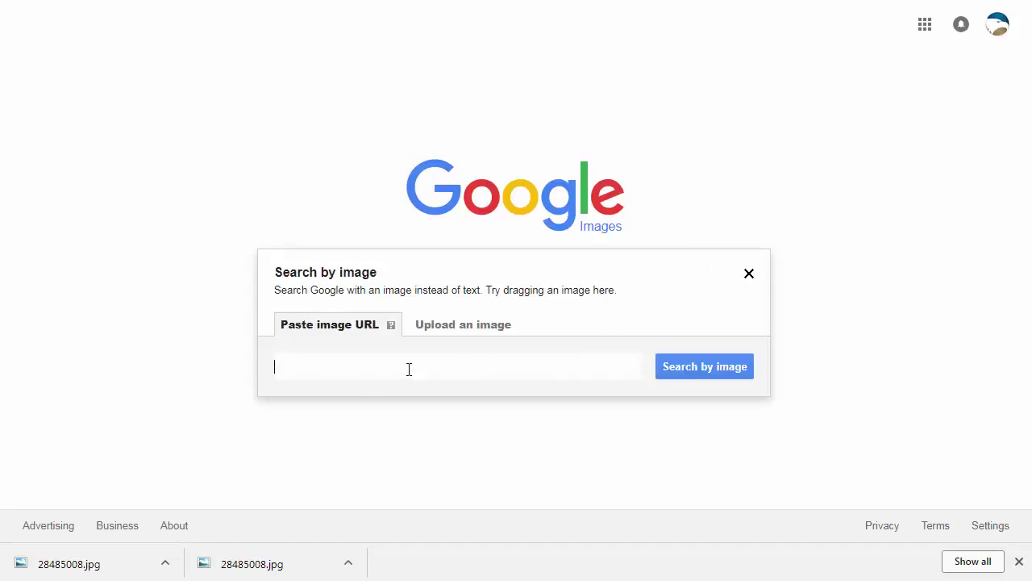
{"action": "left_click", "coordinate": [468, 329]}
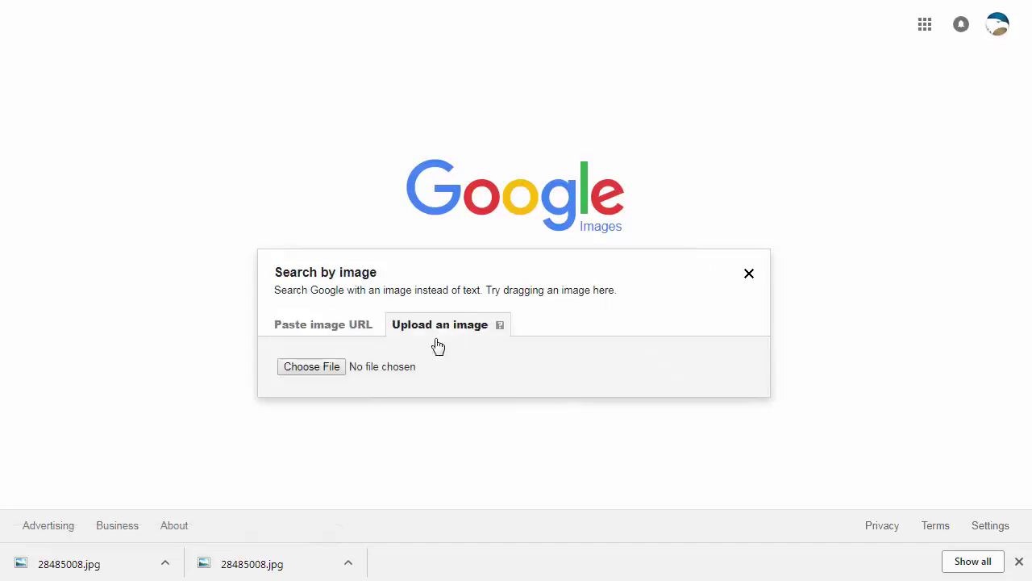
{"action": "left_click", "coordinate": [339, 367]}
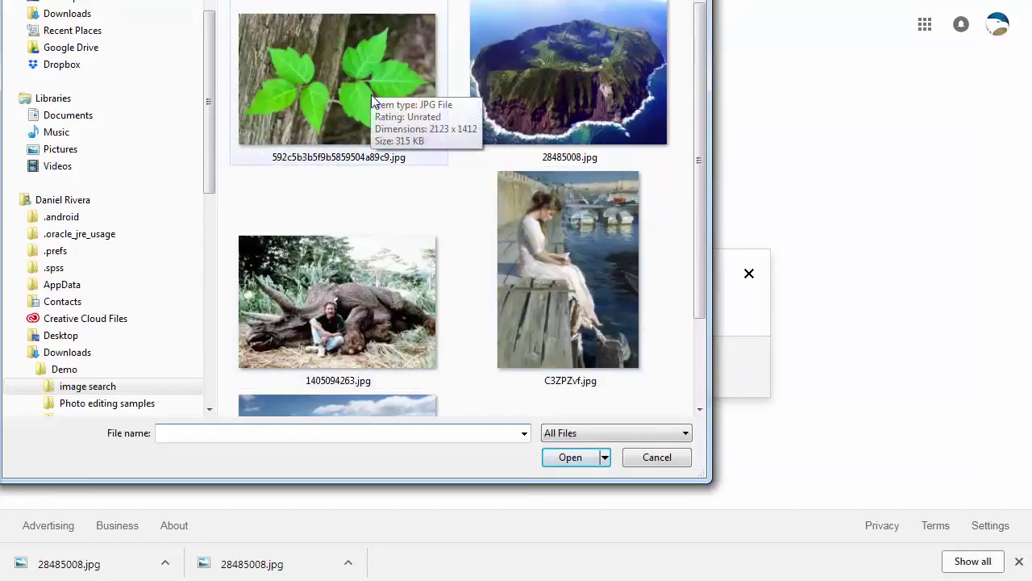
{"action": "double_click", "coordinate": [360, 74]}
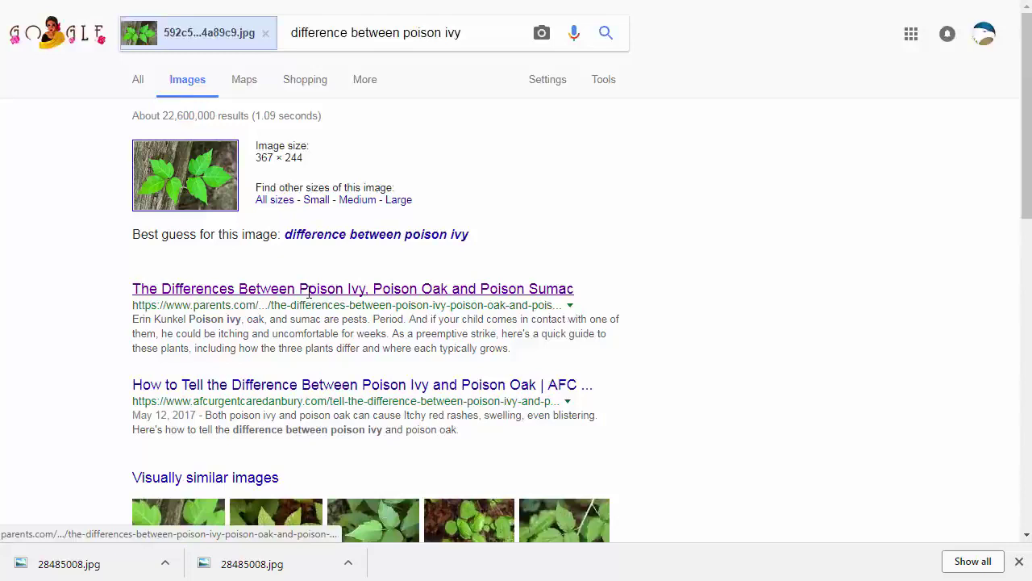
{"action": "scroll", "coordinate": [363, 291], "scroll_direction": "down", "scroll_amount": 2}
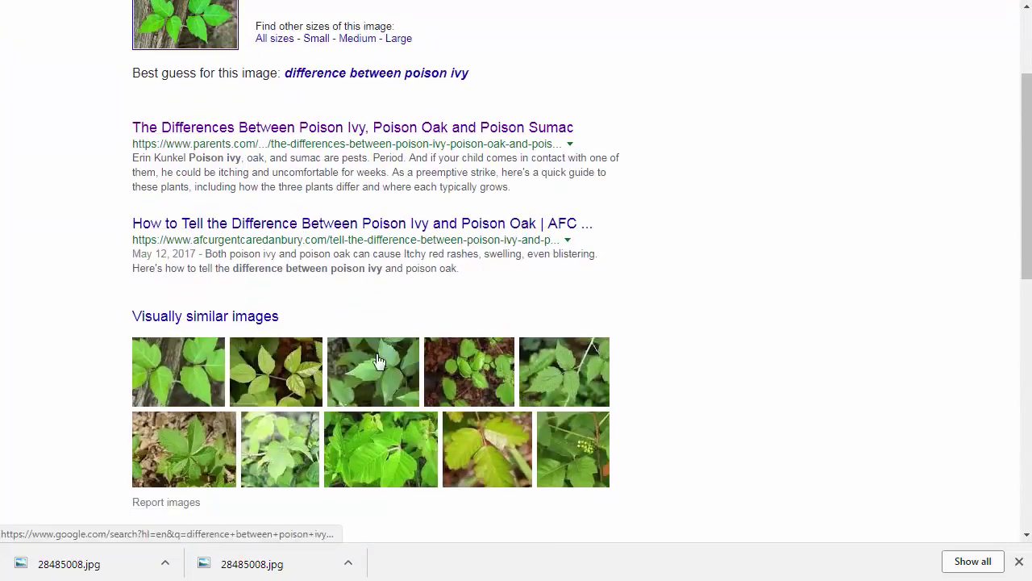
{"action": "scroll", "coordinate": [452, 322], "scroll_direction": "down", "scroll_amount": 2}
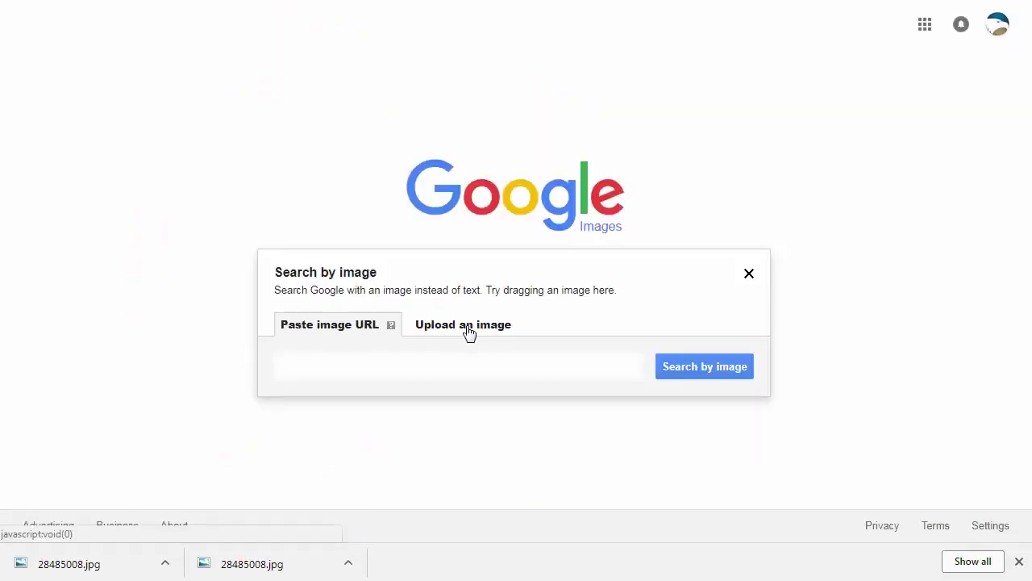
Step: Upload the island photo 28485008.jpg to search Google by image
{"action": "left_click", "coordinate": [468, 333]}
{"action": "left_click", "coordinate": [342, 370]}
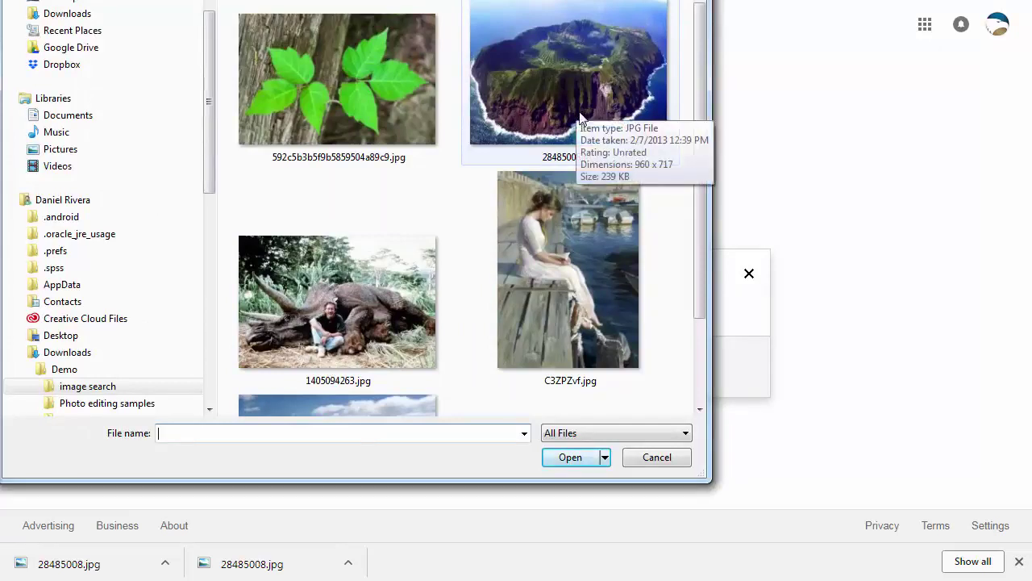
{"action": "left_click", "coordinate": [550, 74]}
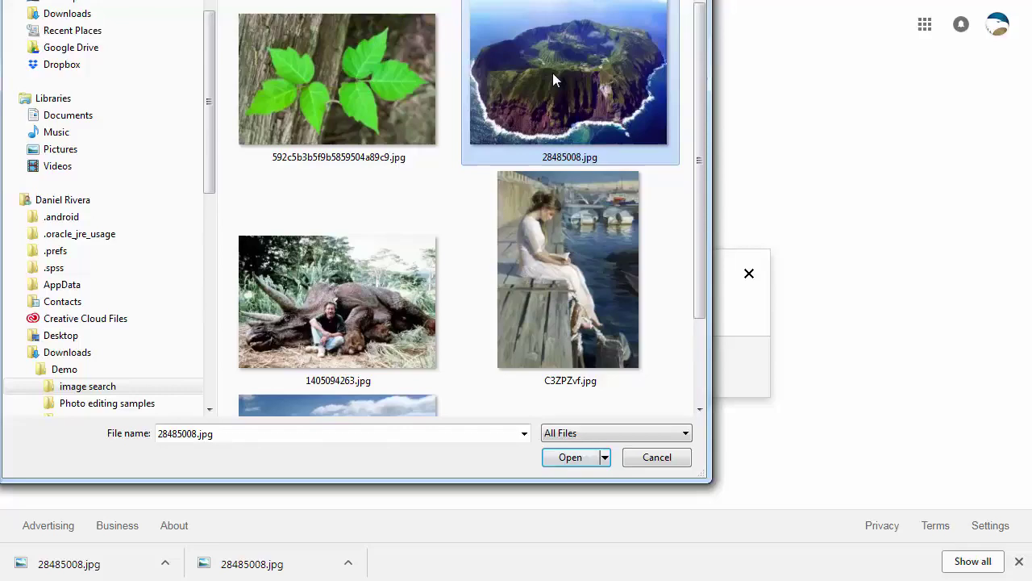
{"action": "double_click", "coordinate": [554, 77]}
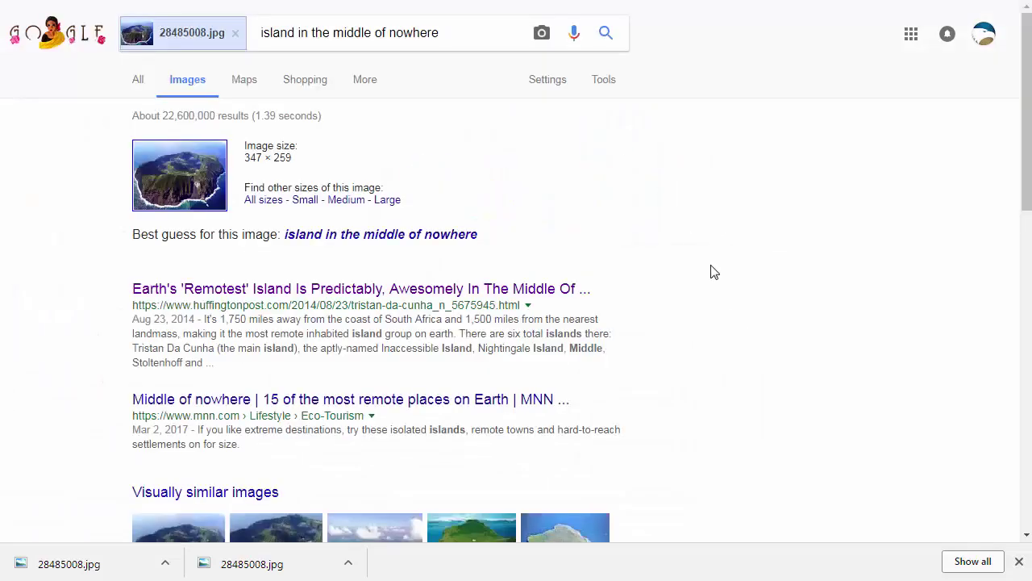
Step: Scroll through the 'island in the middle of nowhere' similar images and matching pages
{"action": "scroll", "coordinate": [706, 260], "scroll_direction": "down", "scroll_amount": 1}
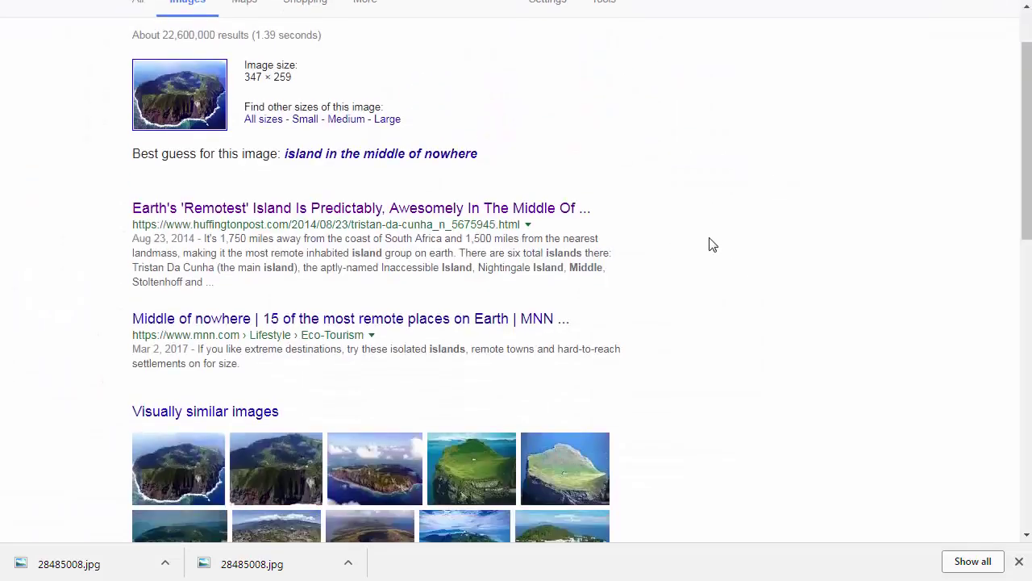
{"action": "scroll", "coordinate": [722, 240], "scroll_direction": "up", "scroll_amount": 1}
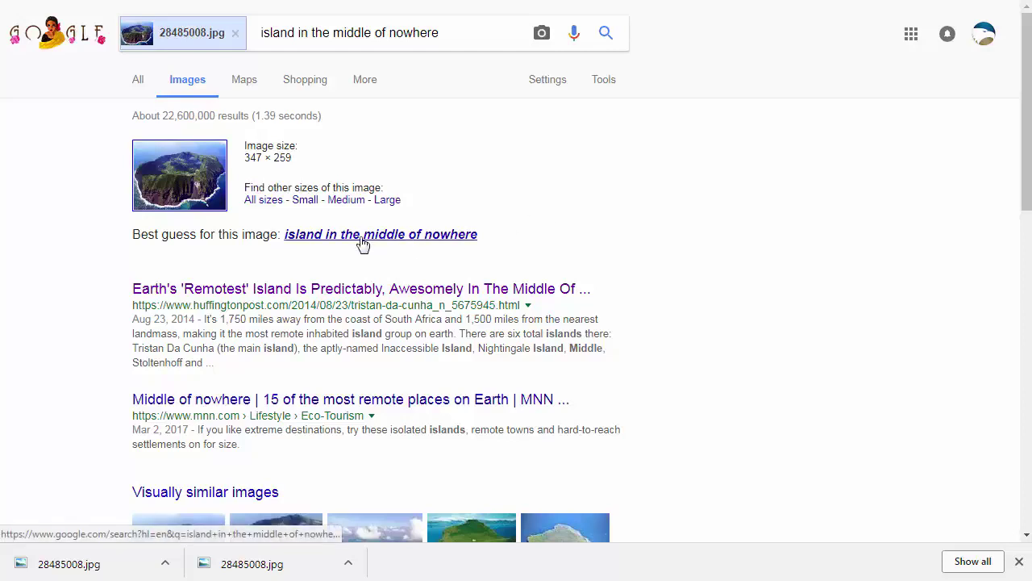
{"action": "scroll", "coordinate": [370, 212], "scroll_direction": "down", "scroll_amount": 1}
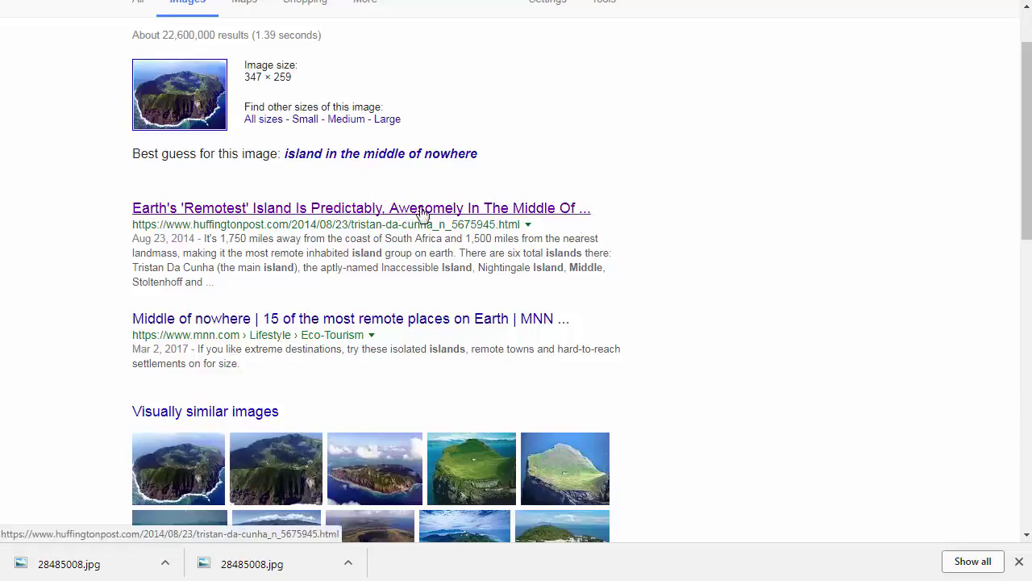
{"action": "scroll", "coordinate": [420, 214], "scroll_direction": "down", "scroll_amount": 5}
{"action": "scroll", "coordinate": [629, 315], "scroll_direction": "down", "scroll_amount": 4}
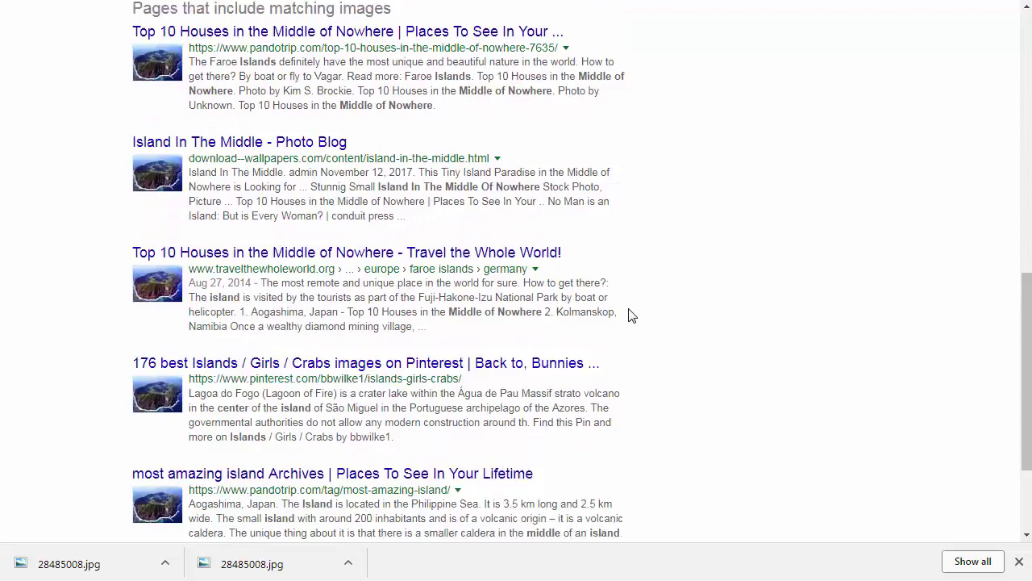
{"action": "scroll", "coordinate": [649, 327], "scroll_direction": "up", "scroll_amount": 5}
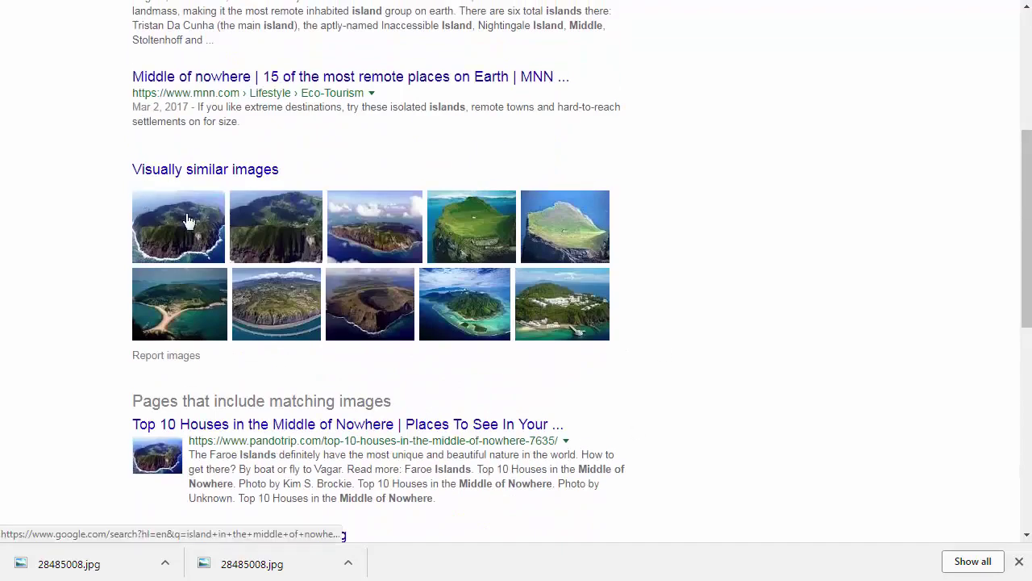
Step: Open the visually similar islands, preview the first one and web-search the word 'Aogashima'
{"action": "left_click", "coordinate": [221, 171]}
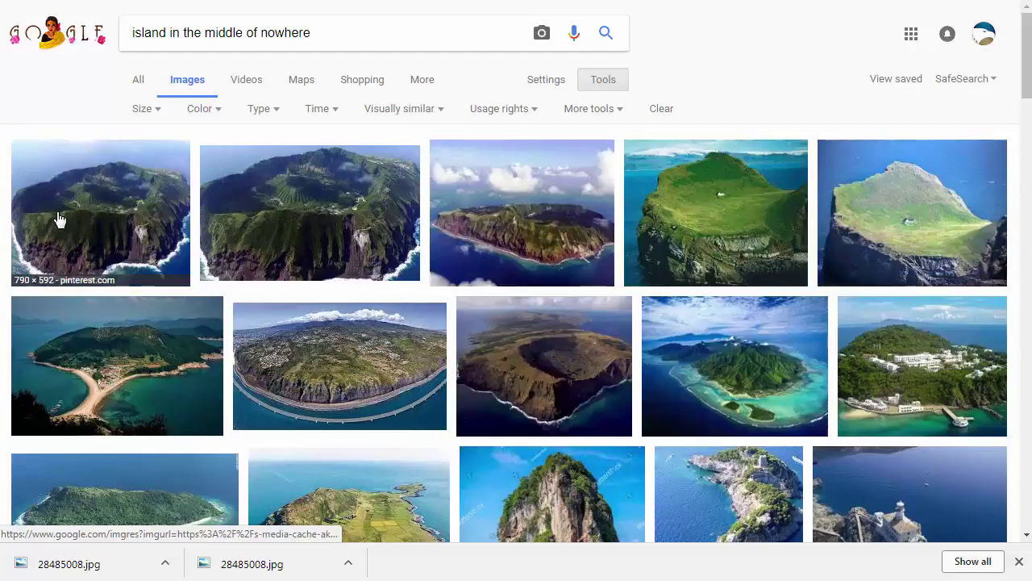
{"action": "left_click", "coordinate": [109, 199]}
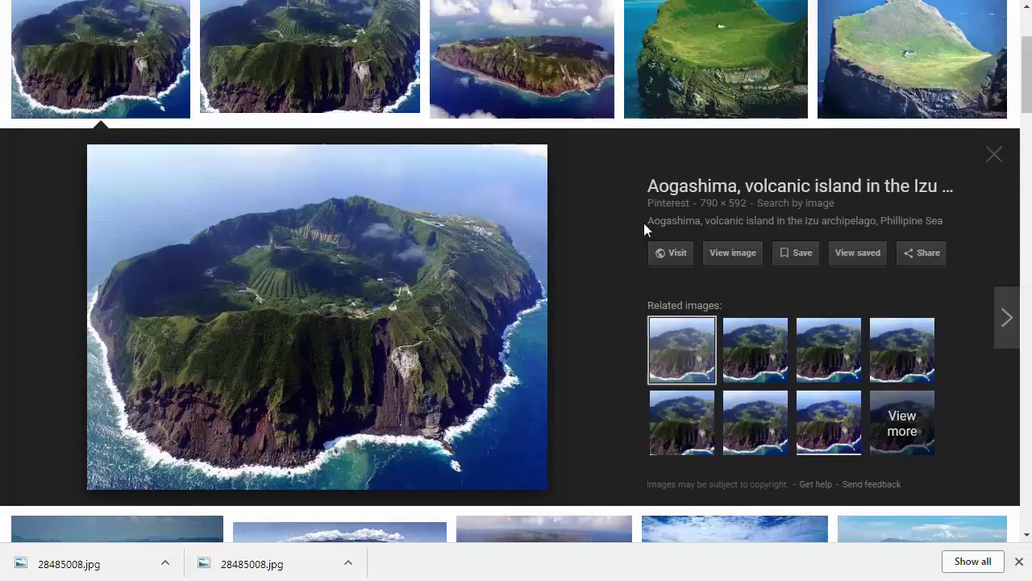
{"action": "left_click_drag", "start_coordinate": [648, 219], "coordinate": [700, 221]}
{"action": "right_click", "coordinate": [686, 220]}
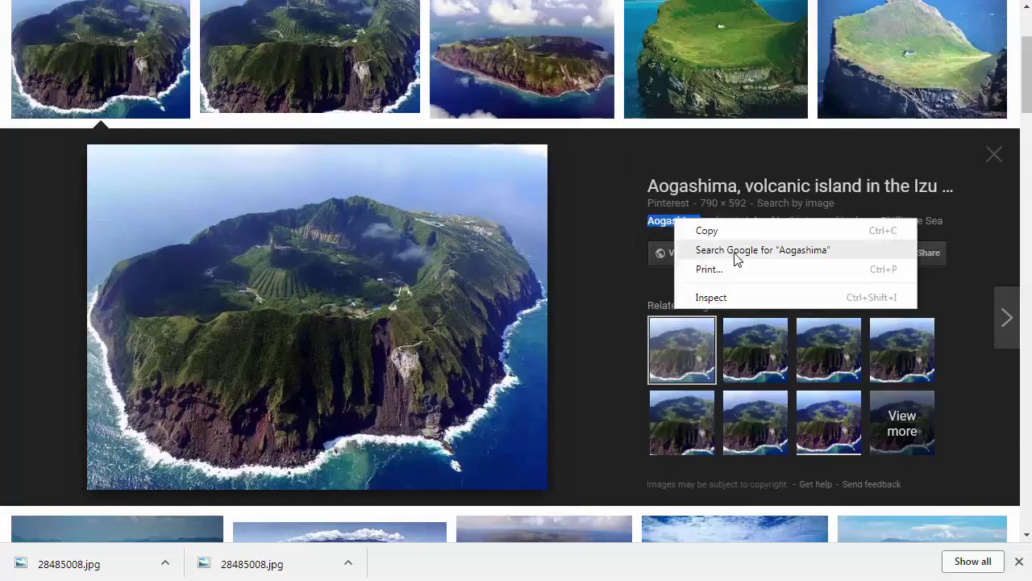
{"action": "left_click", "coordinate": [734, 252]}
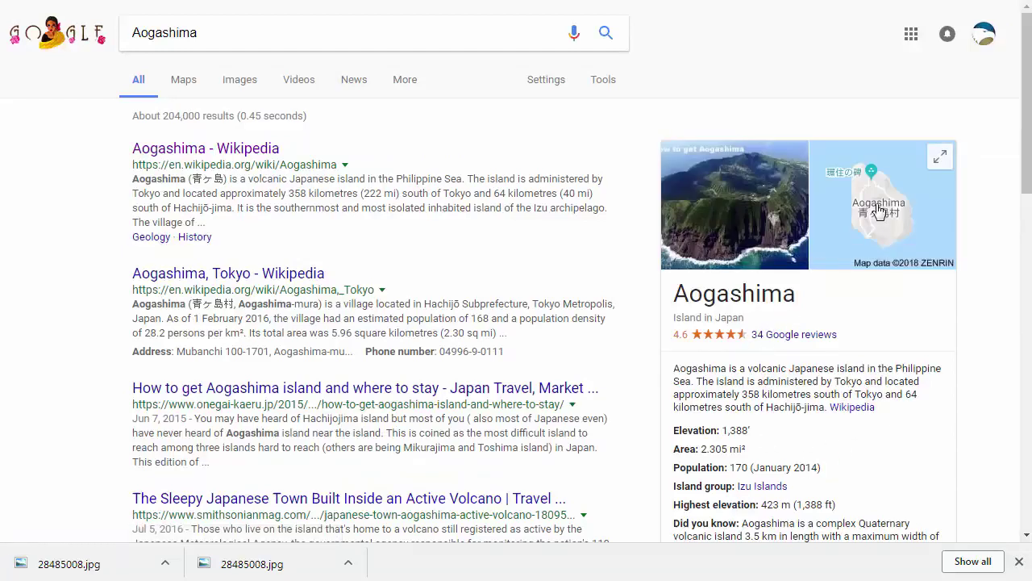
Step: Read the Aogashima Wikipedia article, then close the island image preview
{"action": "scroll", "coordinate": [879, 213], "scroll_direction": "down", "scroll_amount": 2}
{"action": "scroll", "coordinate": [887, 223], "scroll_direction": "up", "scroll_amount": 2}
{"action": "left_click", "coordinate": [237, 148]}
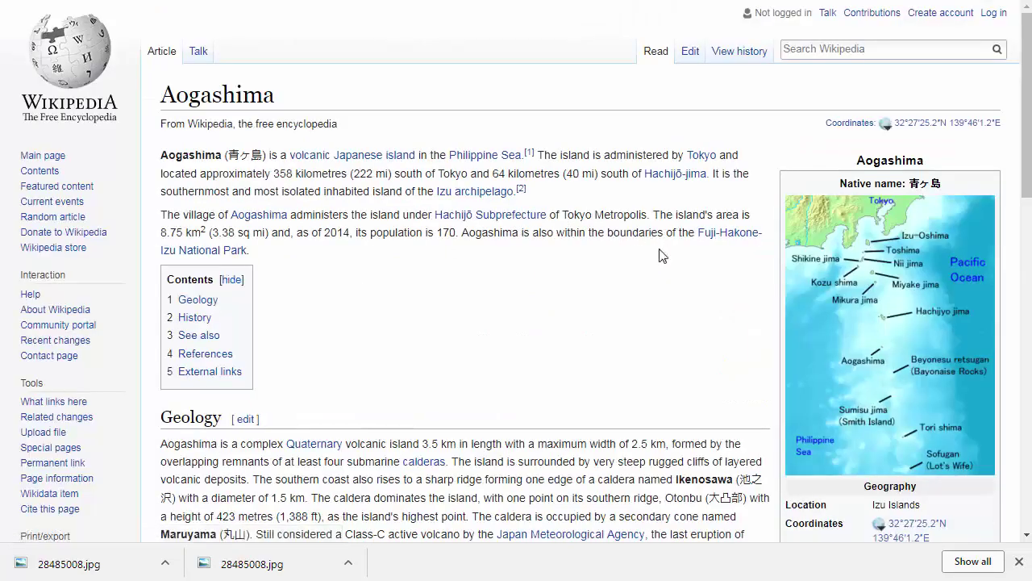
{"action": "scroll", "coordinate": [662, 300], "scroll_direction": "down", "scroll_amount": 4}
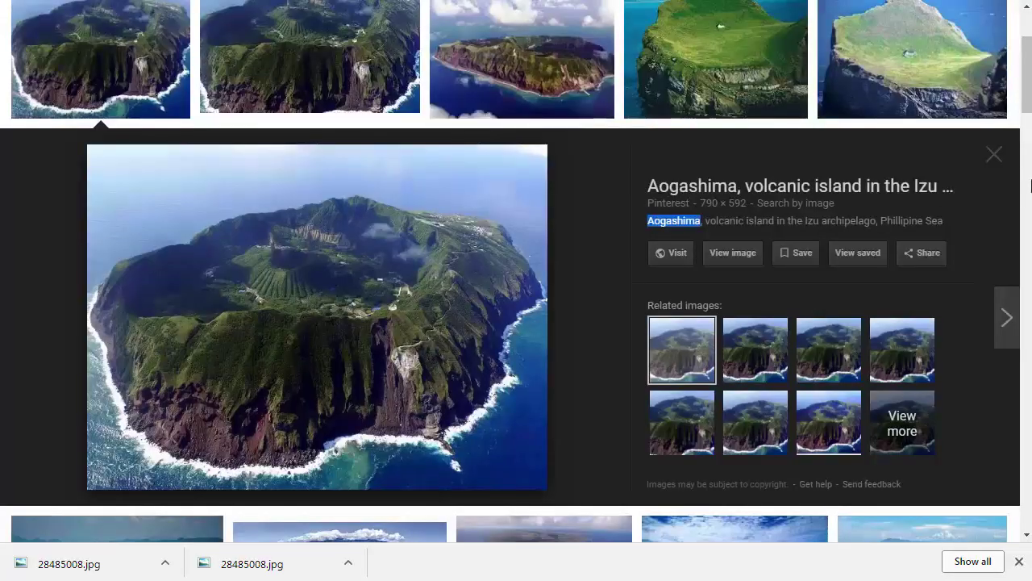
{"action": "left_click", "coordinate": [994, 155]}
Step: Scroll back to the top of the similar-islands results grid
{"action": "scroll", "coordinate": [451, 226], "scroll_direction": "up", "scroll_amount": 2}
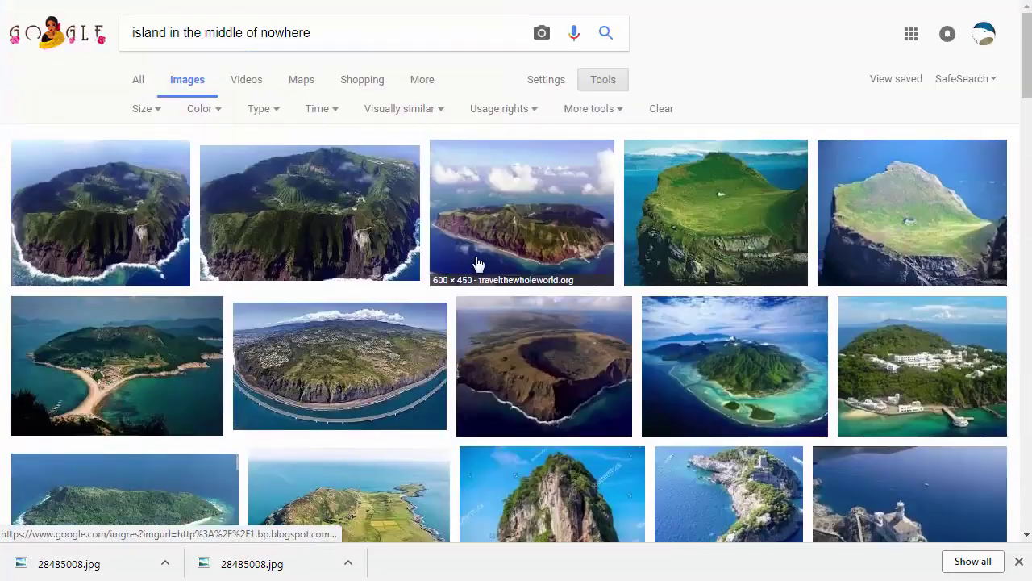
Step: Reverse-search the Jurassic Park set photo 1405094263.jpg
{"action": "left_click", "coordinate": [542, 35]}
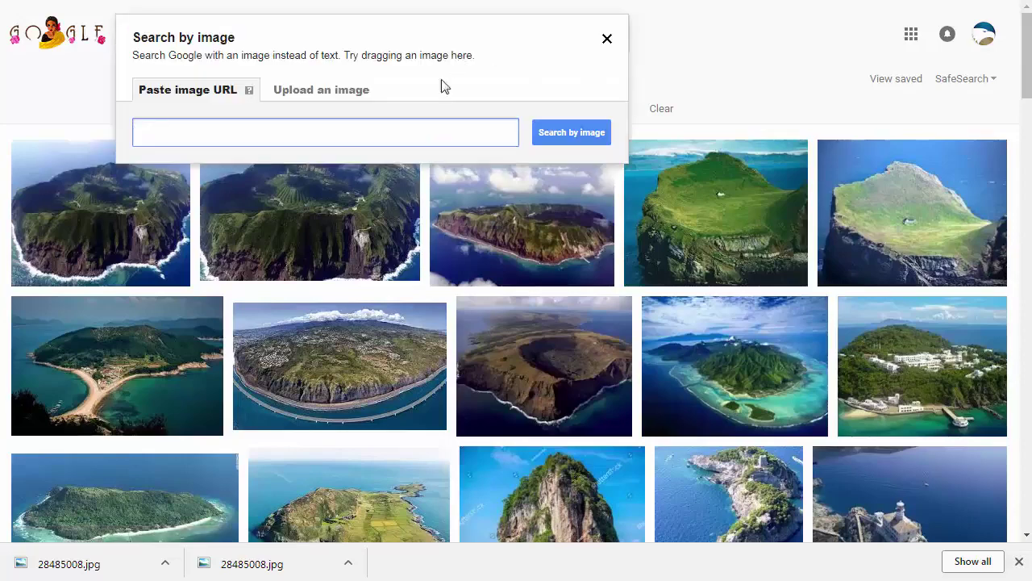
{"action": "left_click", "coordinate": [307, 96]}
{"action": "left_click", "coordinate": [185, 132]}
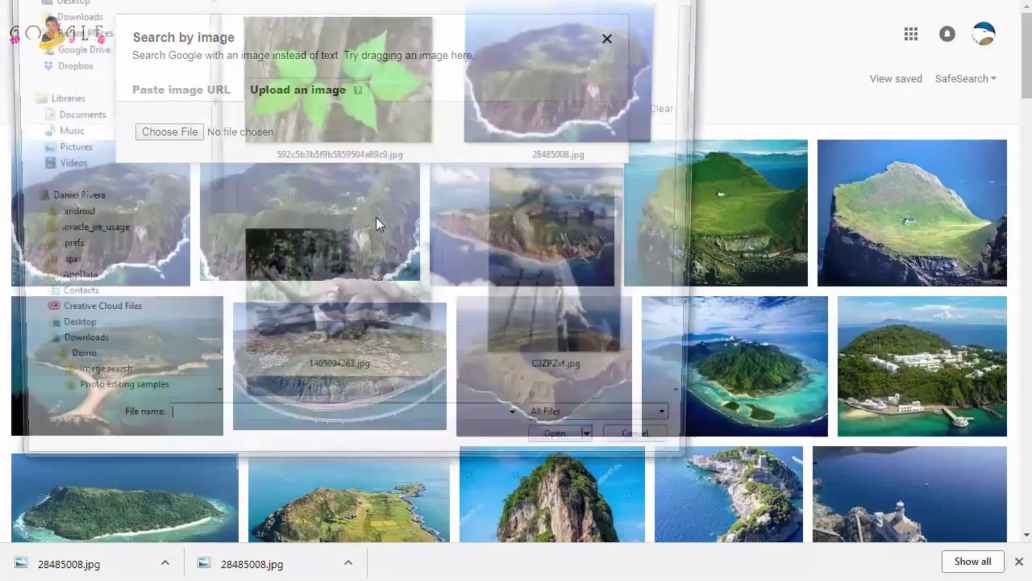
{"action": "double_click", "coordinate": [396, 304]}
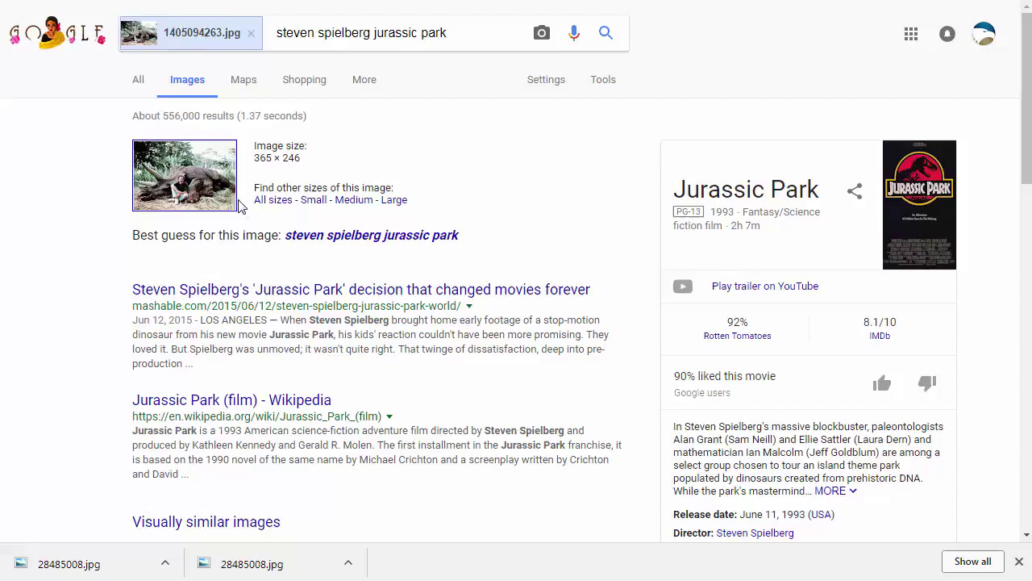
Step: Scroll through the 'steven spielberg jurassic park' similar images and matching pages
{"action": "scroll", "coordinate": [314, 379], "scroll_direction": "down", "scroll_amount": 2}
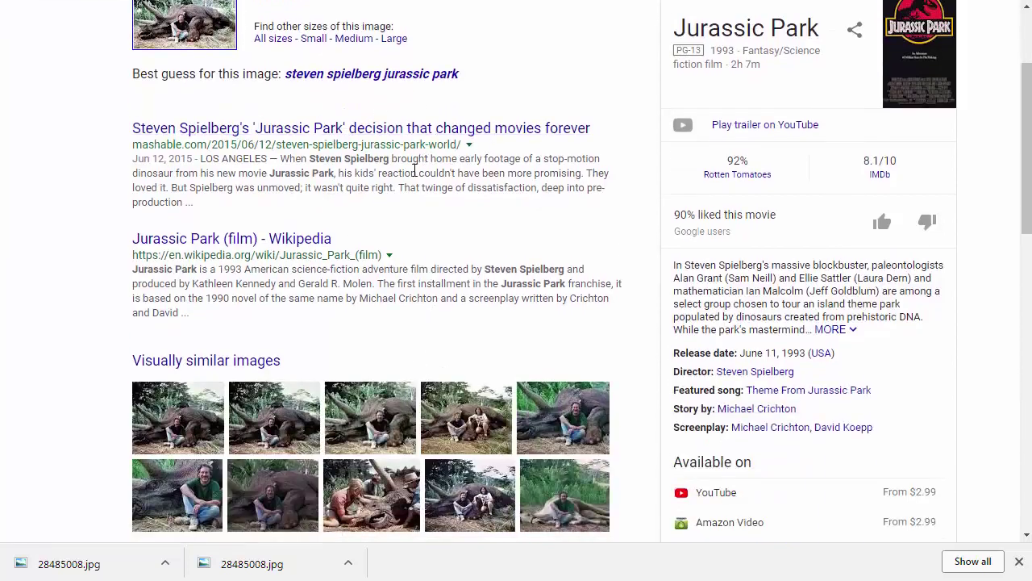
{"action": "scroll", "coordinate": [508, 177], "scroll_direction": "down", "scroll_amount": 4}
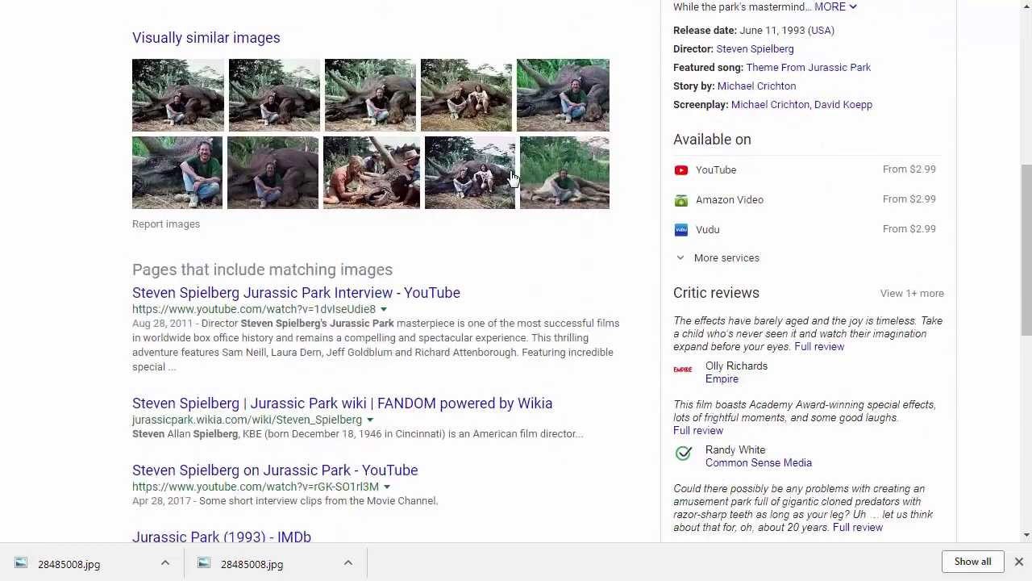
{"action": "scroll", "coordinate": [492, 403], "scroll_direction": "down", "scroll_amount": 2}
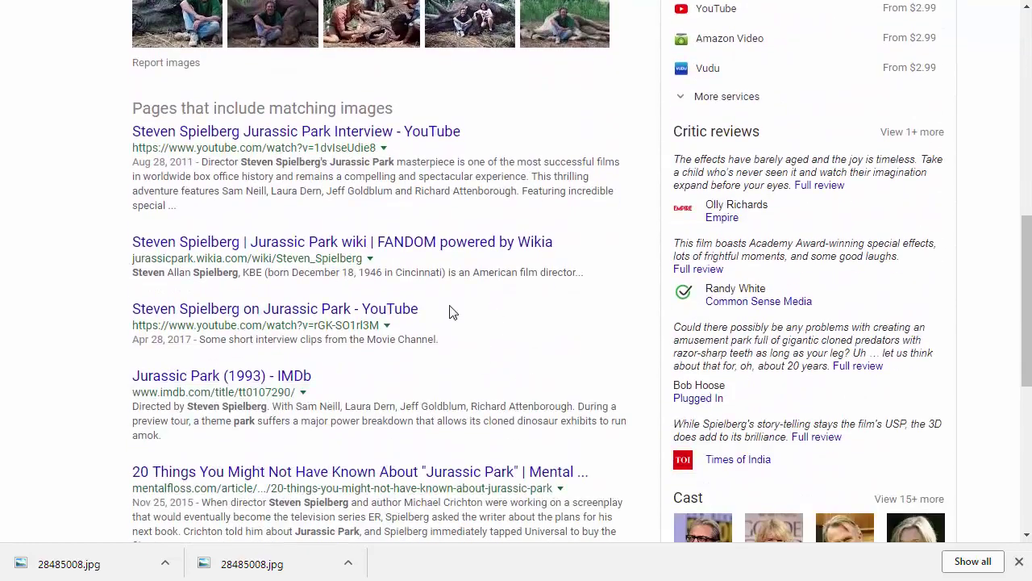
{"action": "scroll", "coordinate": [476, 362], "scroll_direction": "down", "scroll_amount": 2}
{"action": "scroll", "coordinate": [492, 387], "scroll_direction": "up", "scroll_amount": 10}
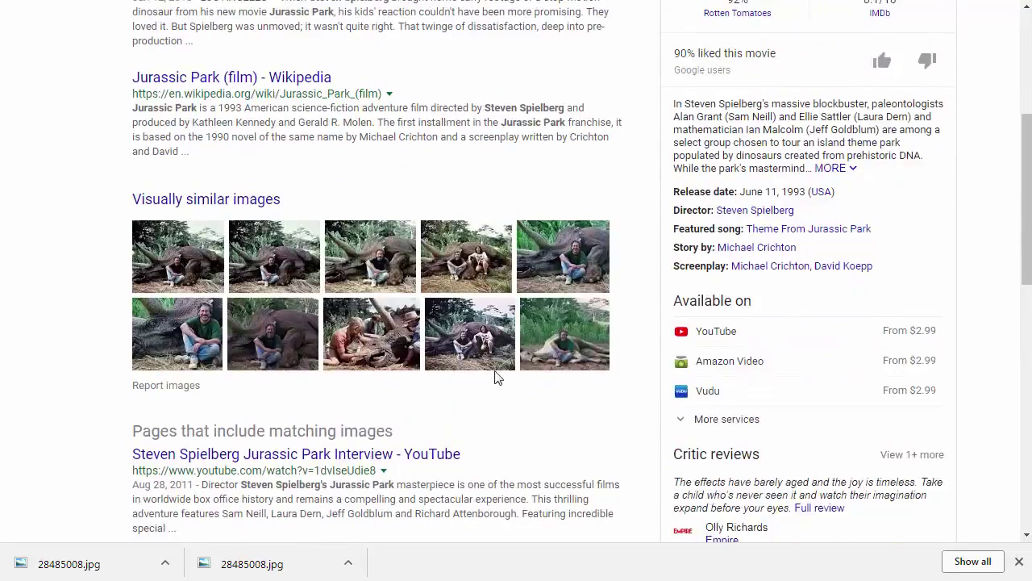
Step: Return to the island results and upload the cliff photo pi3m2-1.jpg to search by image
{"action": "key", "text": "alt+Left"}
{"action": "left_click", "coordinate": [542, 32]}
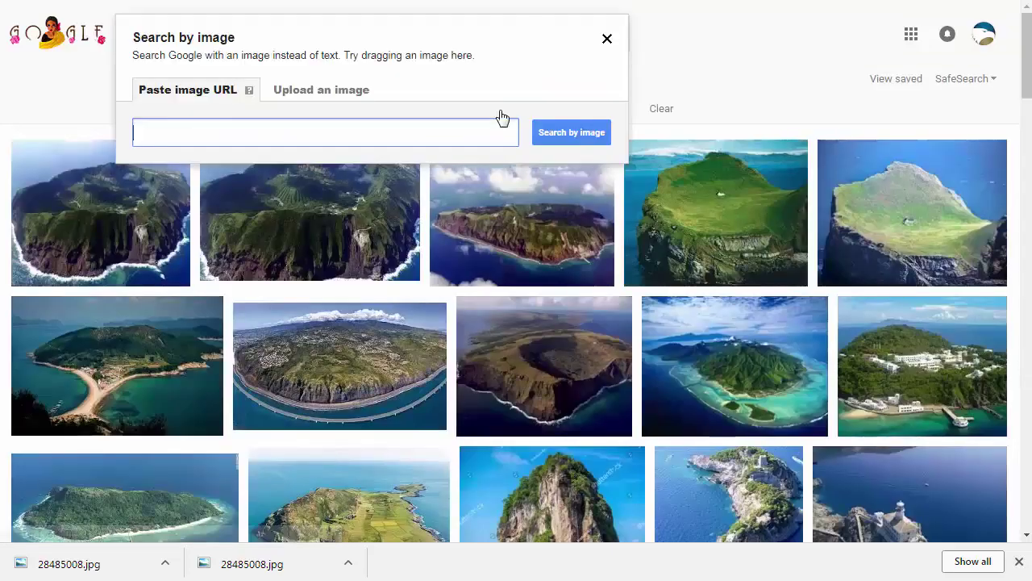
{"action": "left_click", "coordinate": [330, 90]}
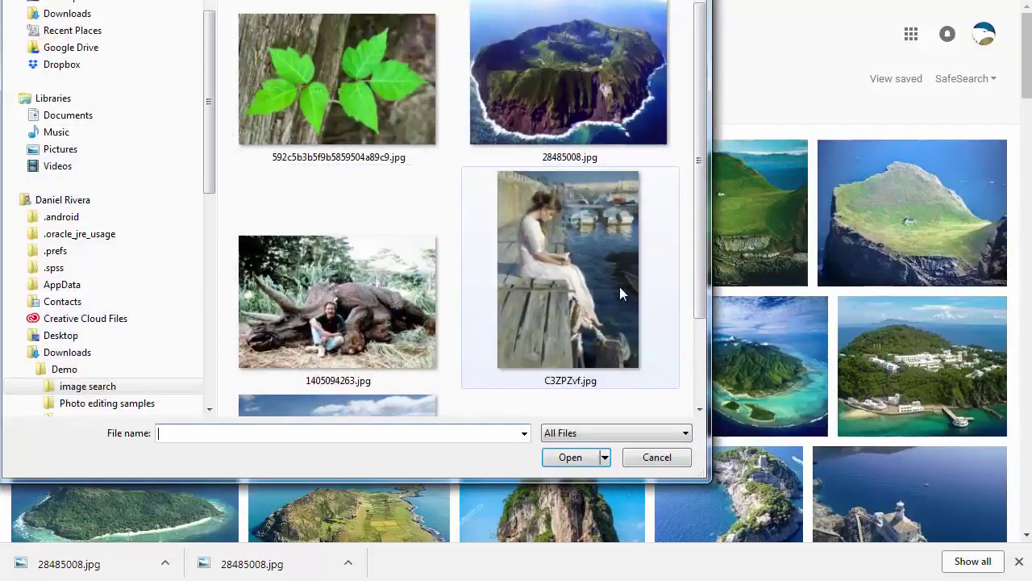
{"action": "double_click", "coordinate": [608, 266]}
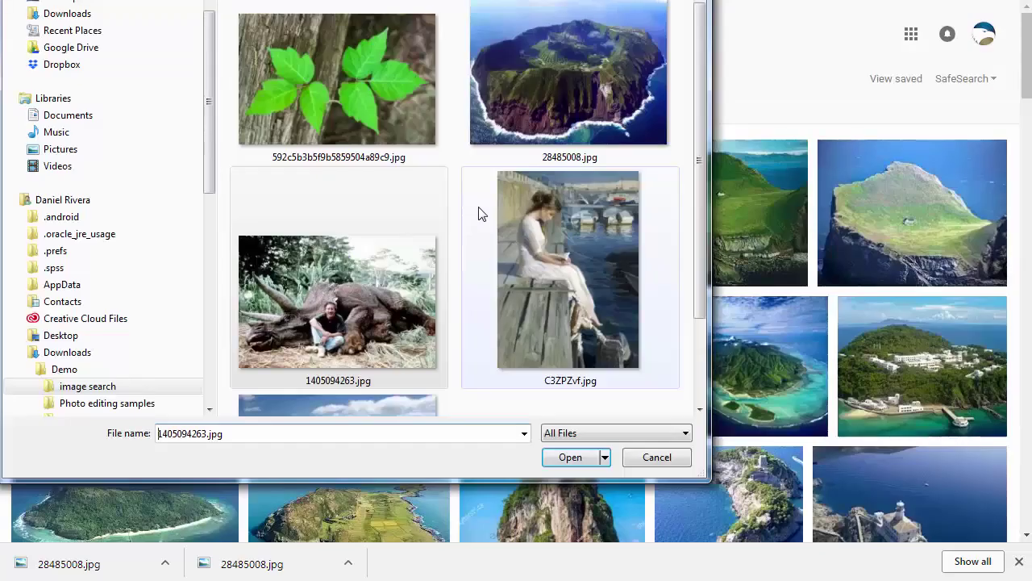
{"action": "scroll", "coordinate": [461, 223], "scroll_direction": "down", "scroll_amount": 3}
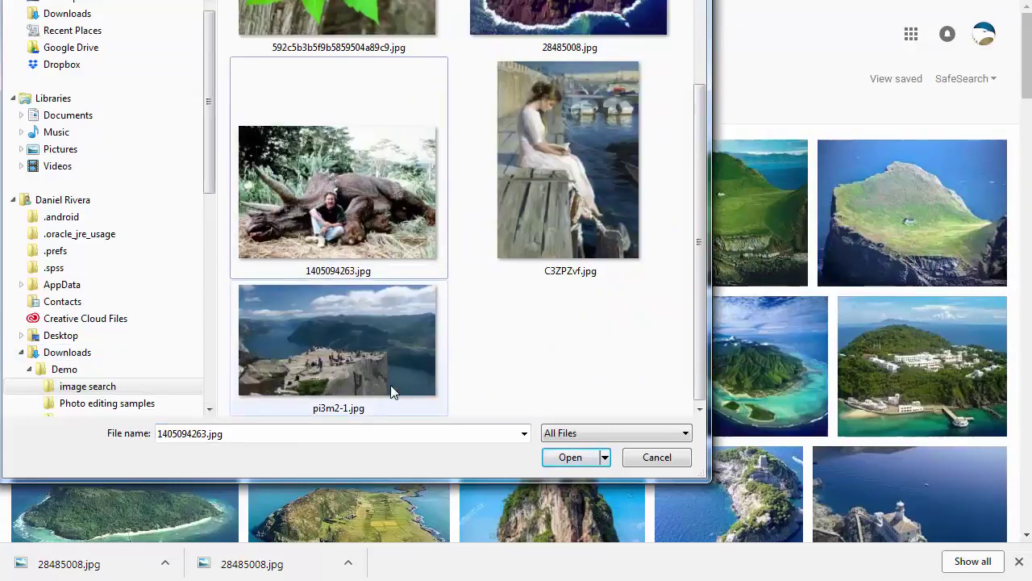
{"action": "double_click", "coordinate": [360, 300]}
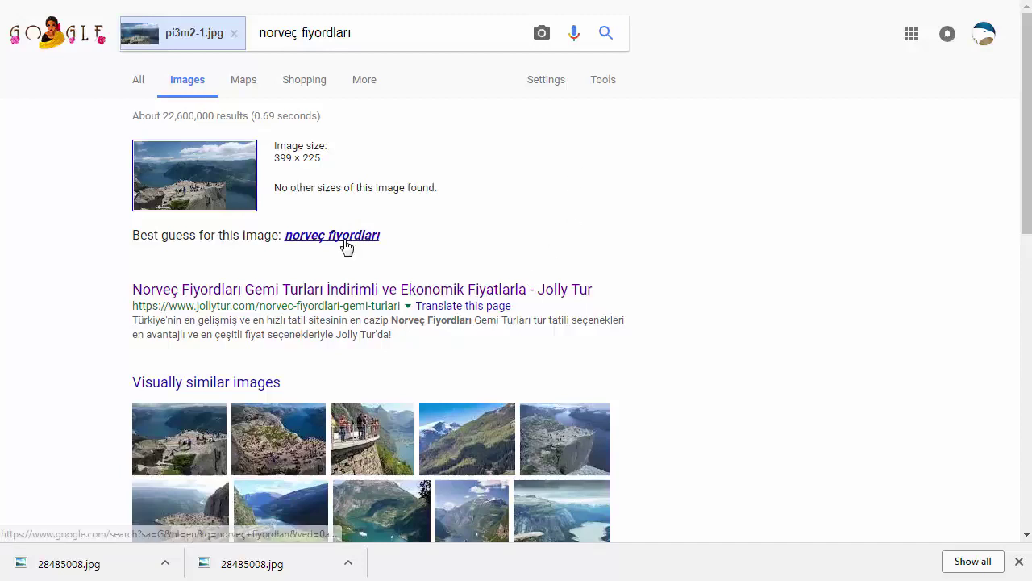
Step: View web results for the best guess 'norveç fiyordları', then return to the cliff photo's results
{"action": "right_click", "coordinate": [376, 239]}
{"action": "left_click", "coordinate": [346, 208]}
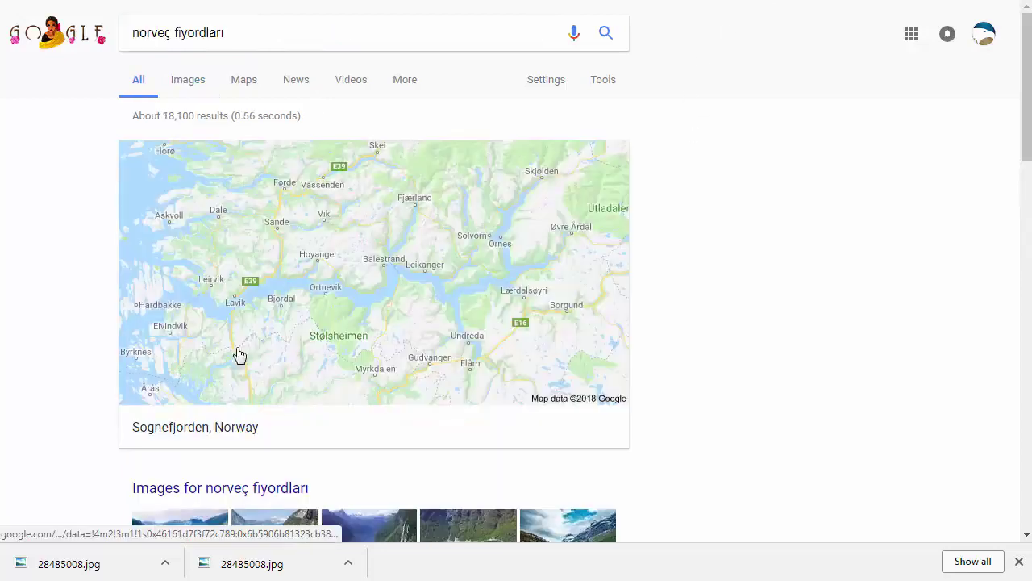
{"action": "scroll", "coordinate": [255, 231], "scroll_direction": "down", "scroll_amount": 4}
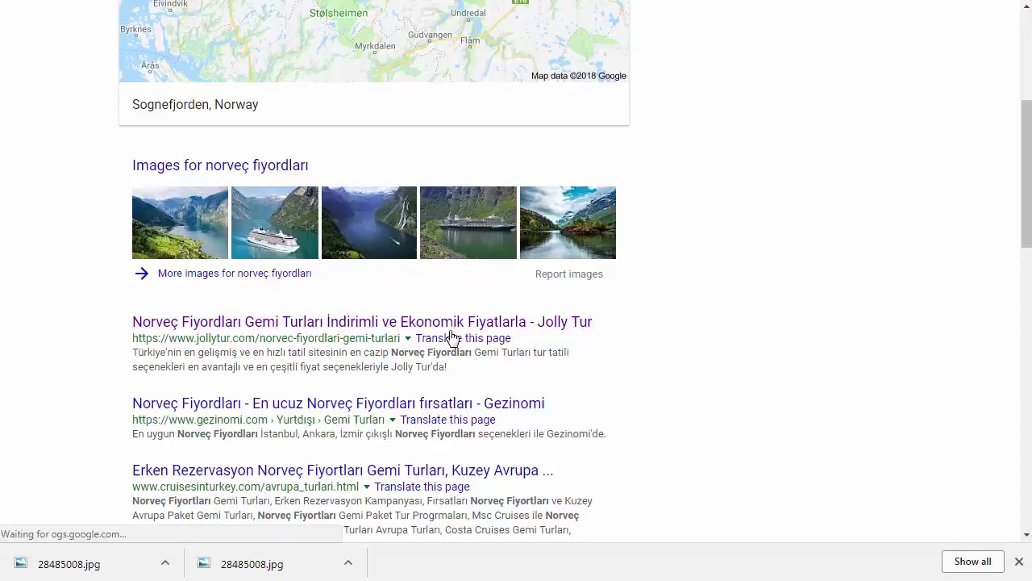
{"action": "key", "text": "alt+Left"}
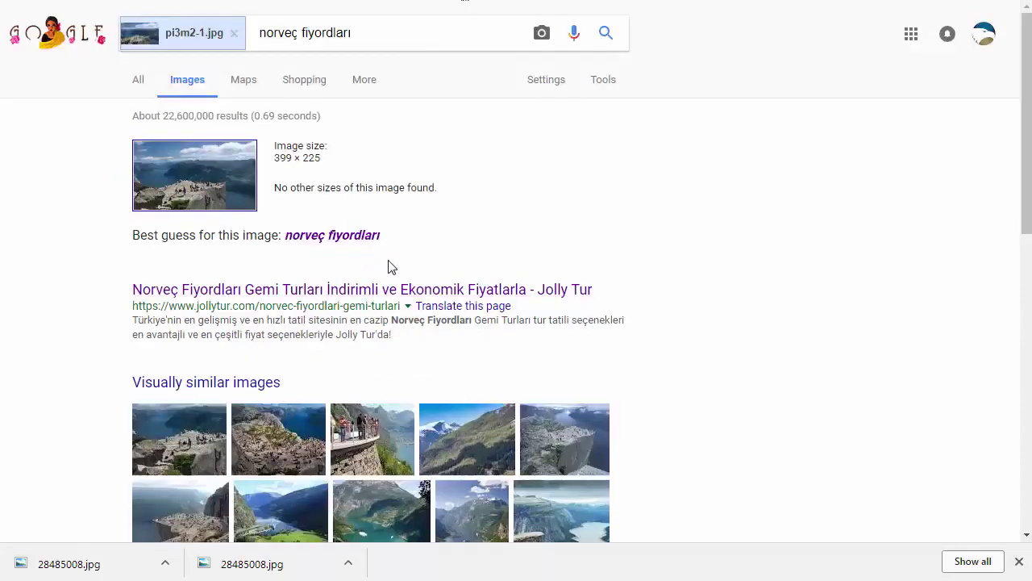
{"action": "scroll", "coordinate": [390, 267], "scroll_direction": "down", "scroll_amount": 2}
Step: Open the 'norveç fiyordları' image results, preview the crowded cliff-top photo and bring up its options
{"action": "left_click", "coordinate": [205, 266]}
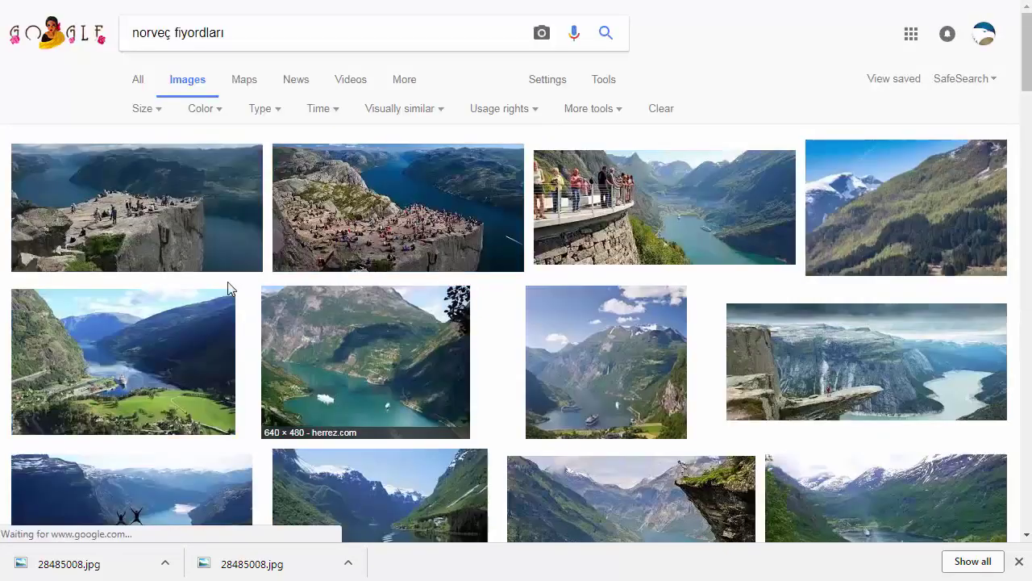
{"action": "left_click", "coordinate": [228, 271]}
{"action": "scroll", "coordinate": [484, 306], "scroll_direction": "up", "scroll_amount": 2}
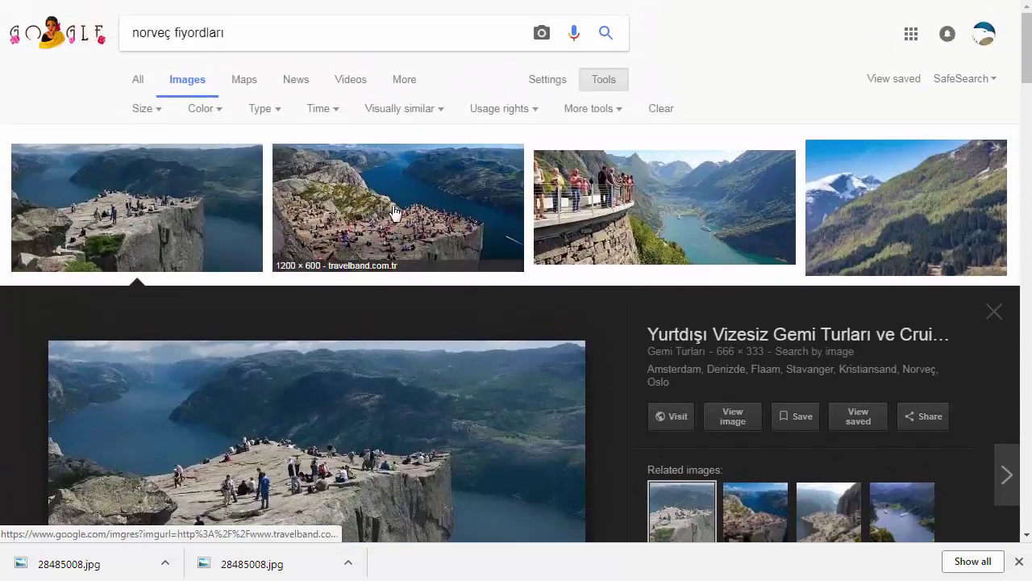
{"action": "left_click", "coordinate": [393, 209]}
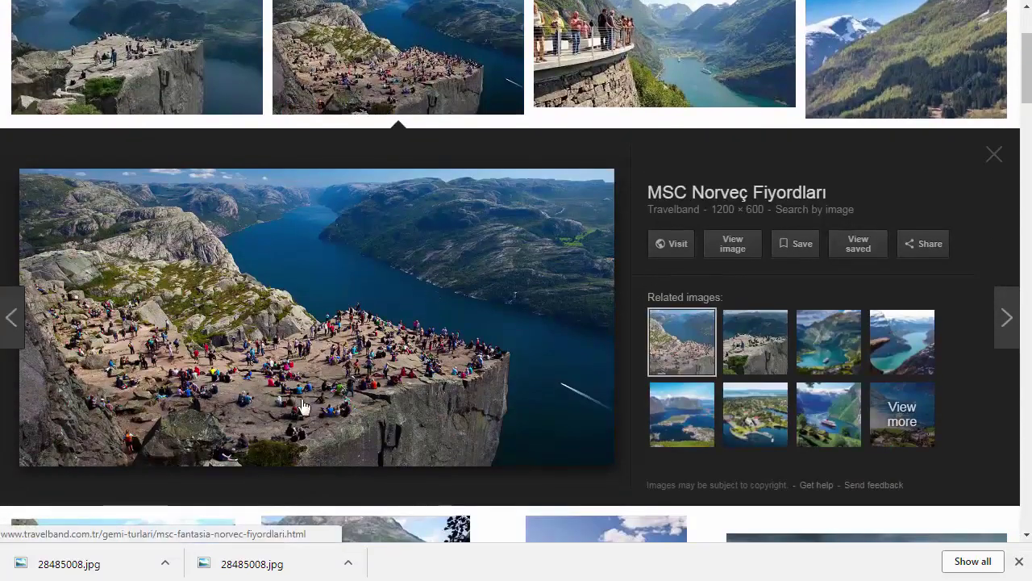
{"action": "left_click", "coordinate": [388, 392]}
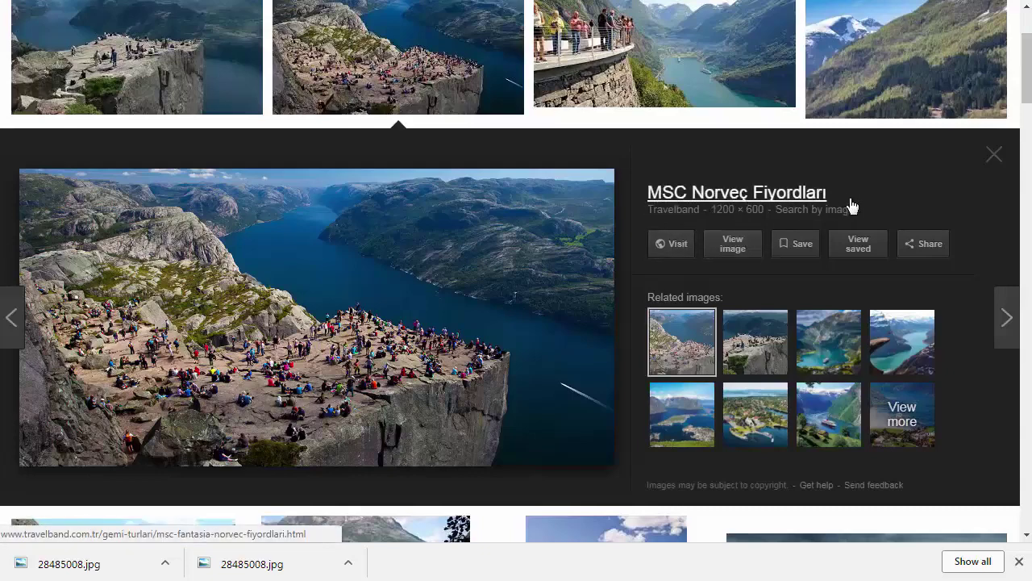
{"action": "right_click", "coordinate": [459, 258]}
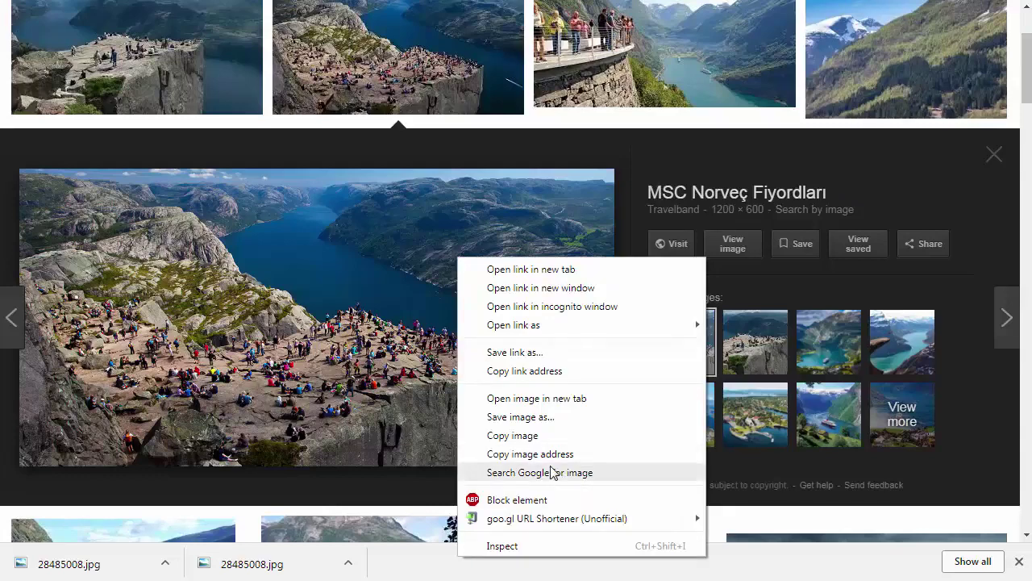
{"action": "right_click", "coordinate": [408, 294]}
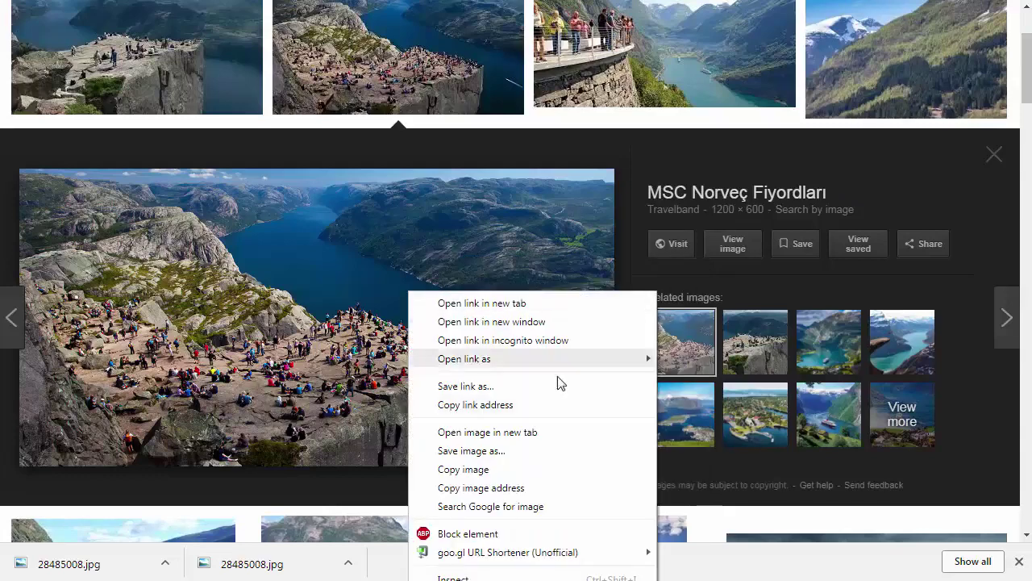
Step: Reverse-search the previewed photo, identify it as Preikestolen and skim its Wikipedia article
{"action": "left_click", "coordinate": [495, 505]}
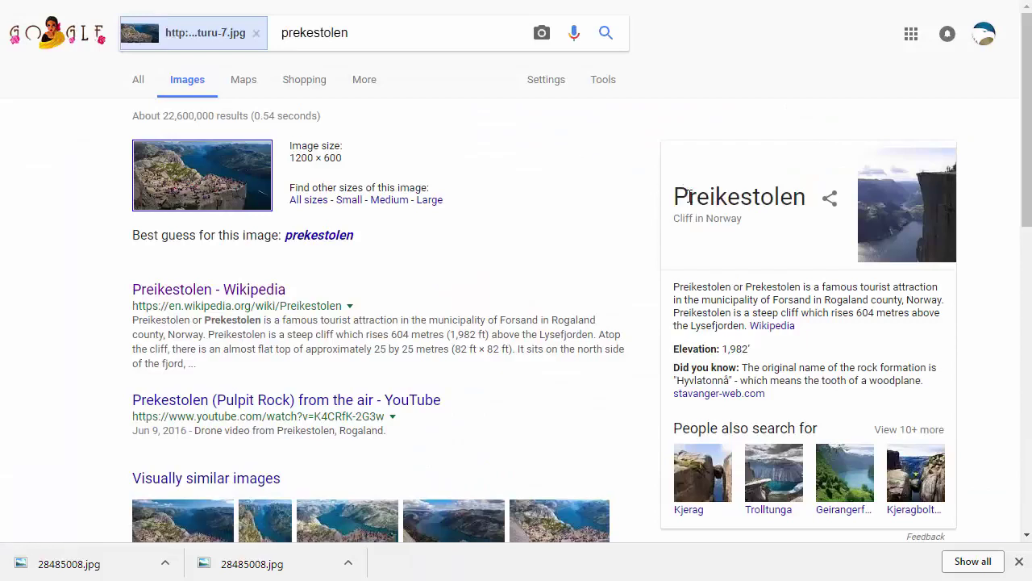
{"action": "mouse_move", "coordinate": [674, 196]}
{"action": "left_mouse_down"}
{"action": "mouse_move", "coordinate": [804, 202]}
{"action": "mouse_move", "coordinate": [672, 202]}
{"action": "left_mouse_up"}
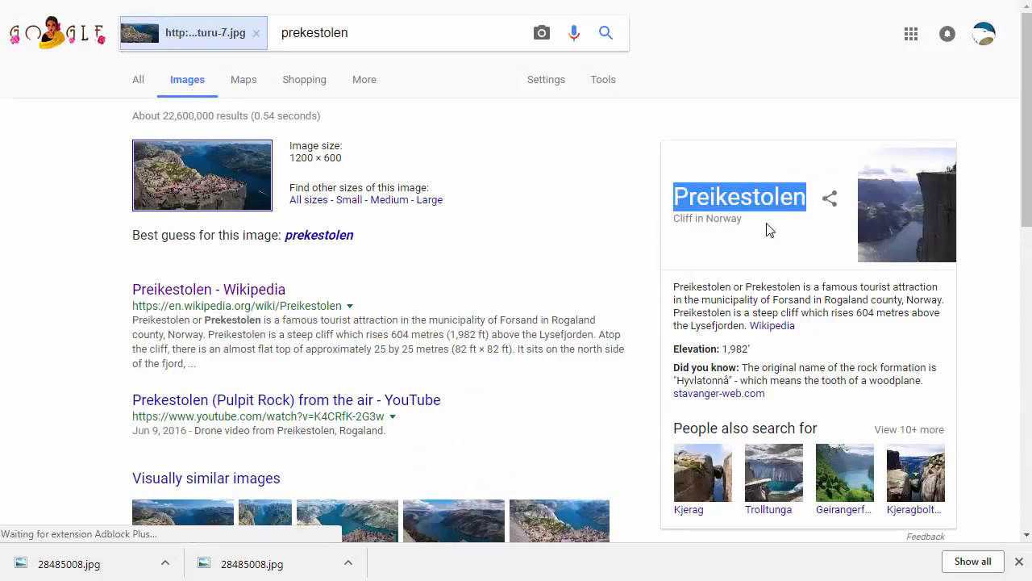
{"action": "left_click", "coordinate": [778, 325]}
{"action": "scroll", "coordinate": [516, 298], "scroll_direction": "down", "scroll_amount": 4}
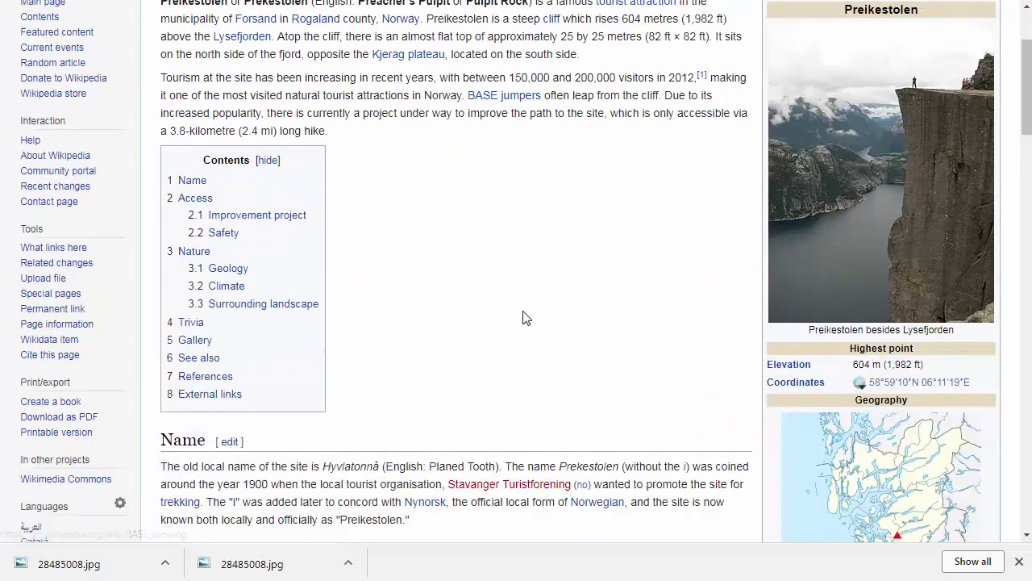
{"action": "scroll", "coordinate": [503, 146], "scroll_direction": "up", "scroll_amount": 5}
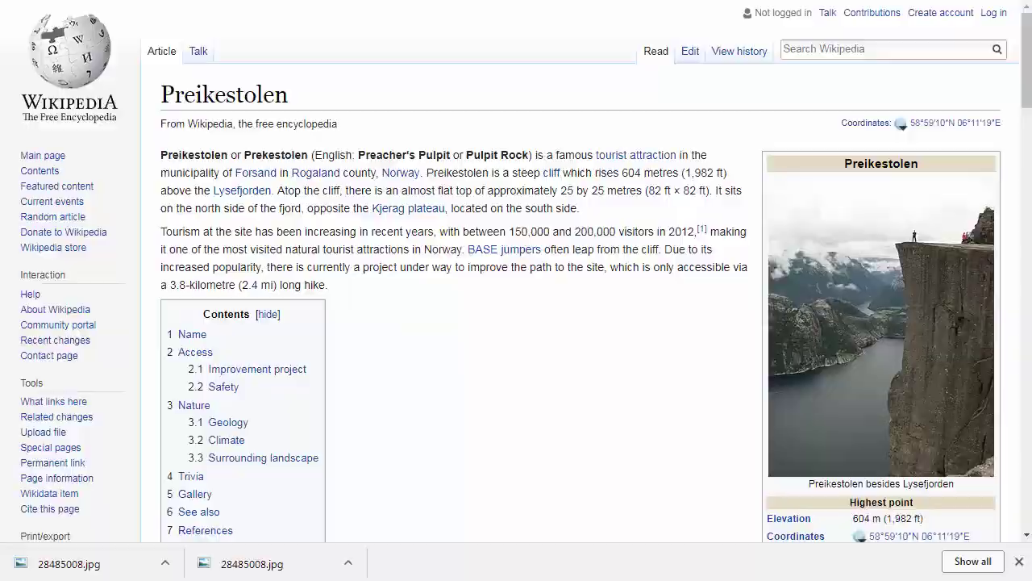
{"action": "key", "text": "alt+Left"}
Step: Close the fjord photo preview and dismiss the search-by-image box and thumbnail menu
{"action": "left_click", "coordinate": [994, 155]}
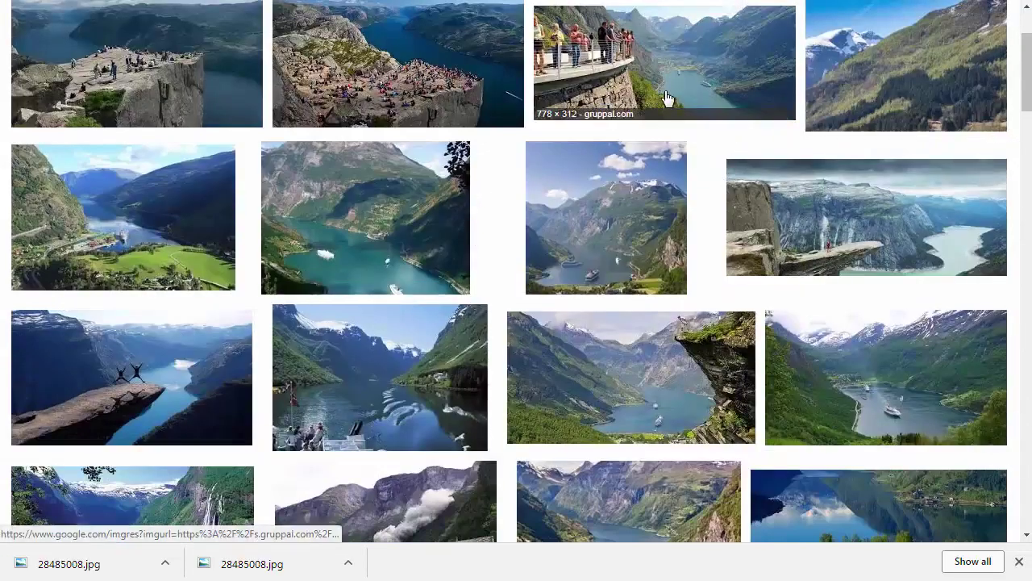
{"action": "scroll", "coordinate": [668, 243], "scroll_direction": "up", "scroll_amount": 2}
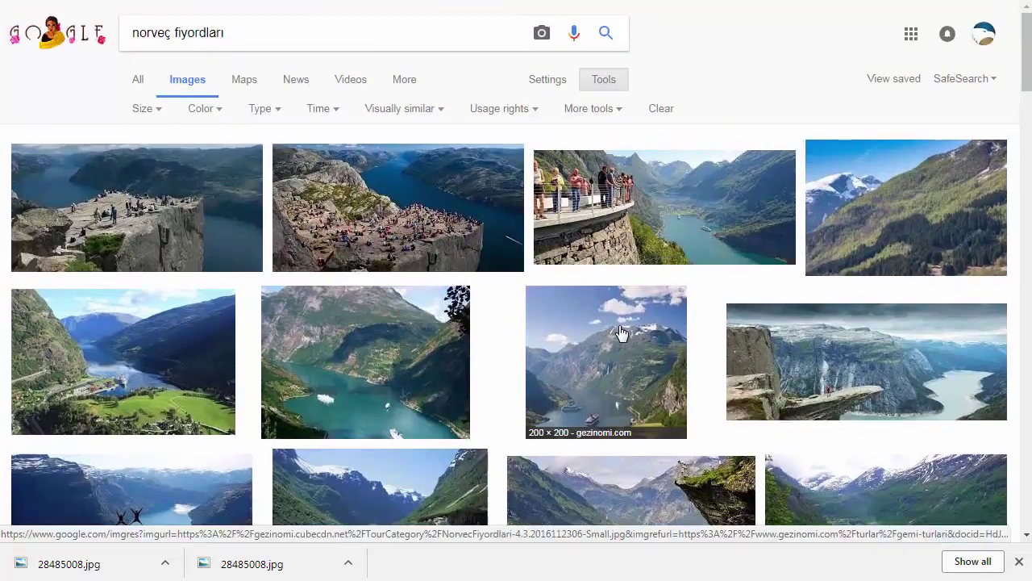
{"action": "left_click", "coordinate": [541, 34]}
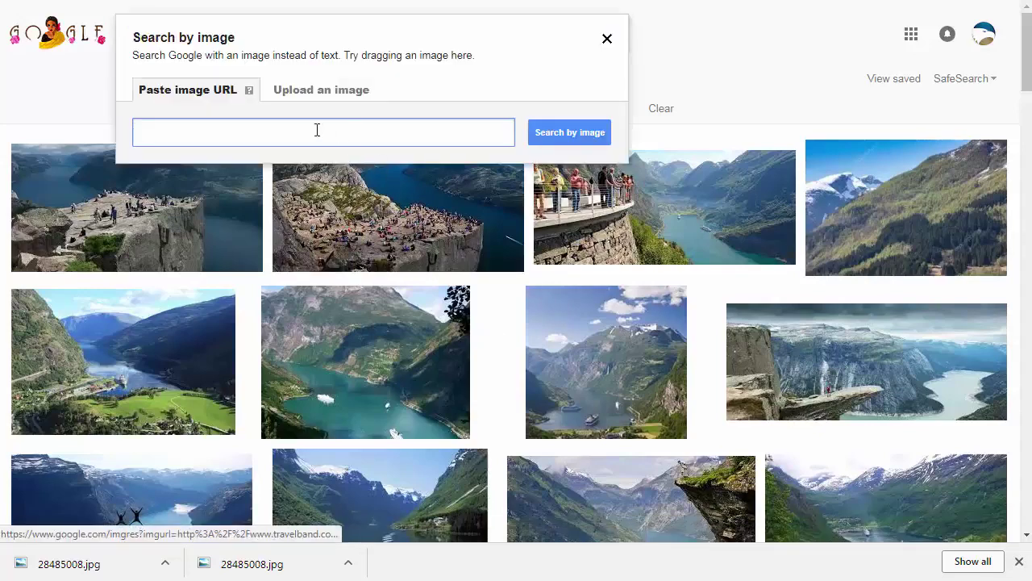
{"action": "right_click", "coordinate": [452, 194]}
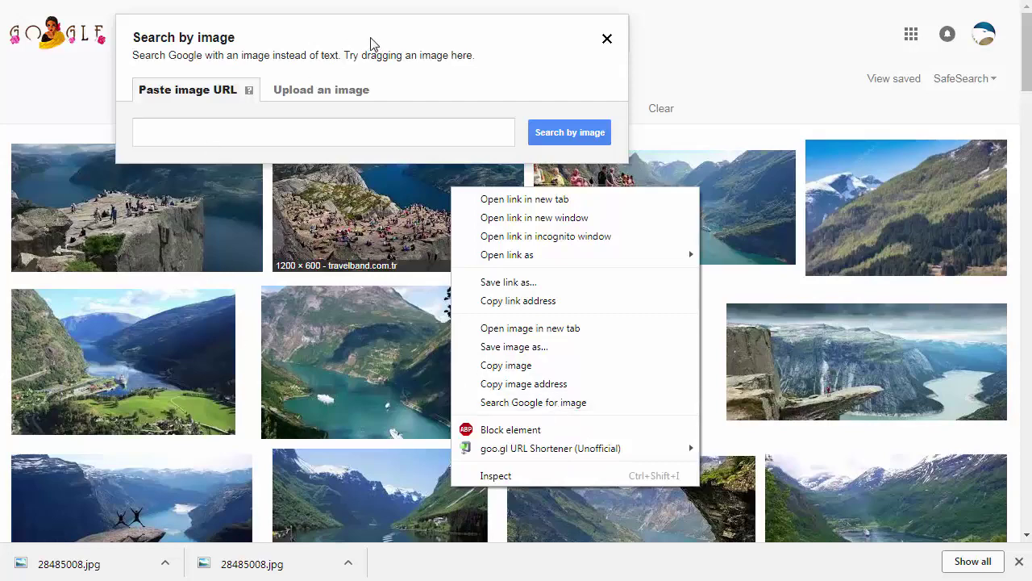
{"action": "left_click", "coordinate": [718, 72]}
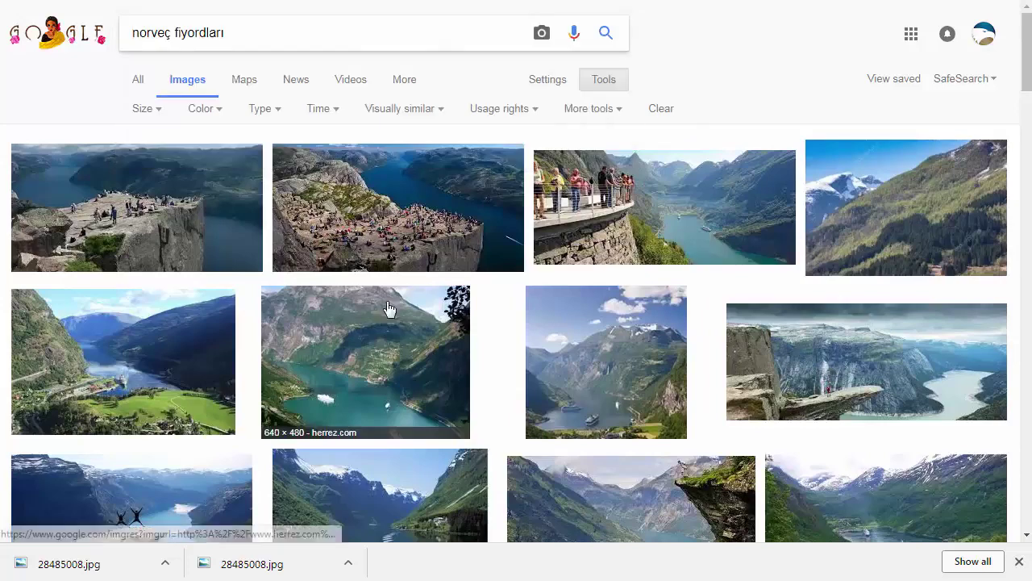